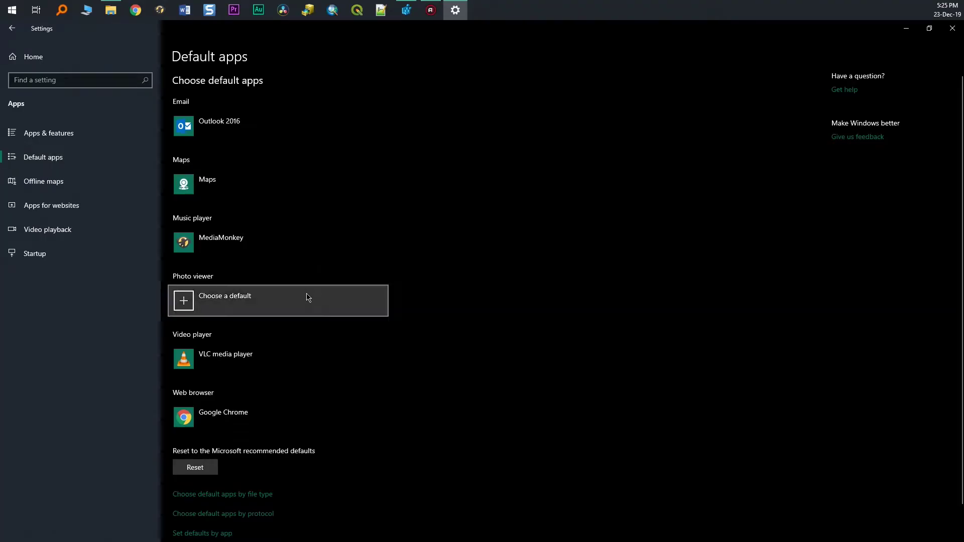
Step: Review the apps offered as the default Photo viewer in Default apps
left_click(308, 298)
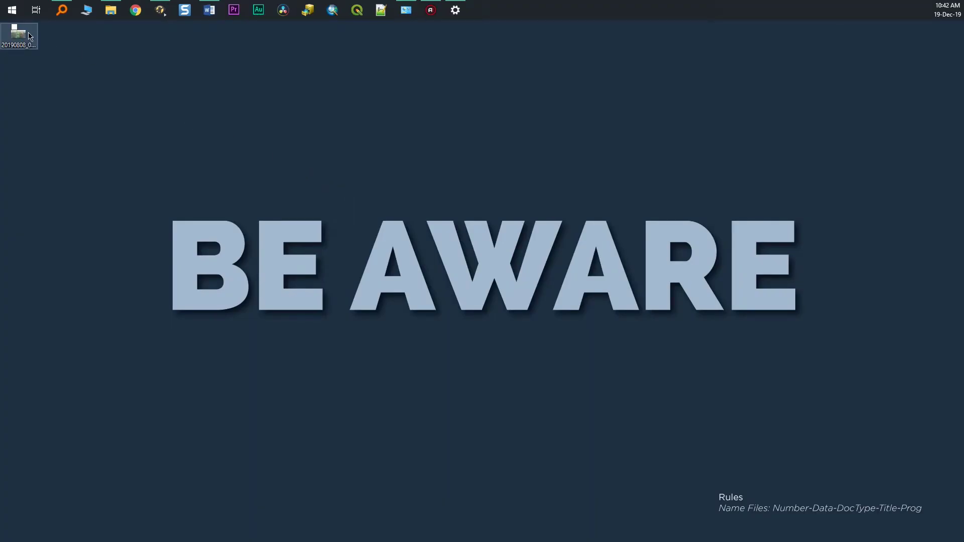
Step: Open the desktop photo 20190808_082837.jpg in Photos
left_click(29, 35)
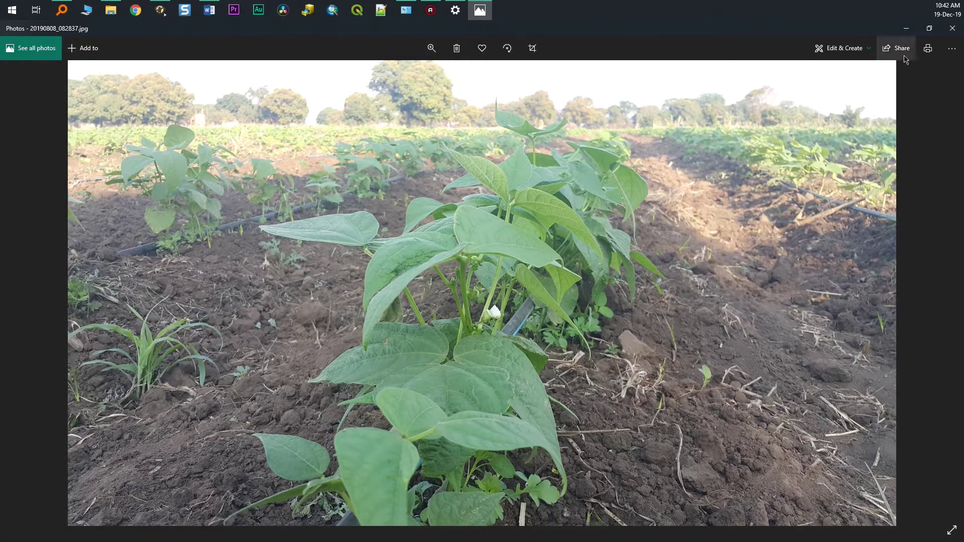
Step: Close Photos and open the Properties of 20190808_082837.jpg, centred on screen
left_click(952, 28)
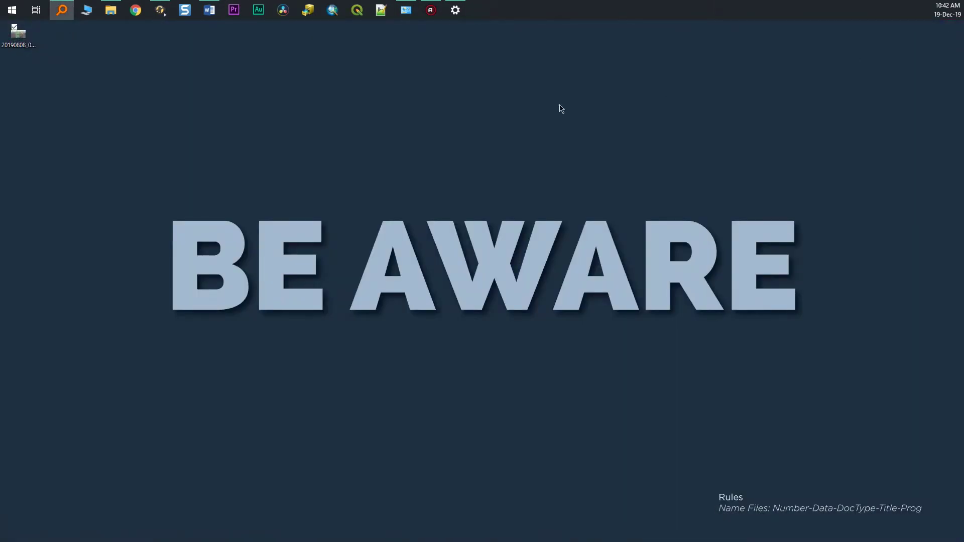
left_click(23, 42)
right_click(23, 42)
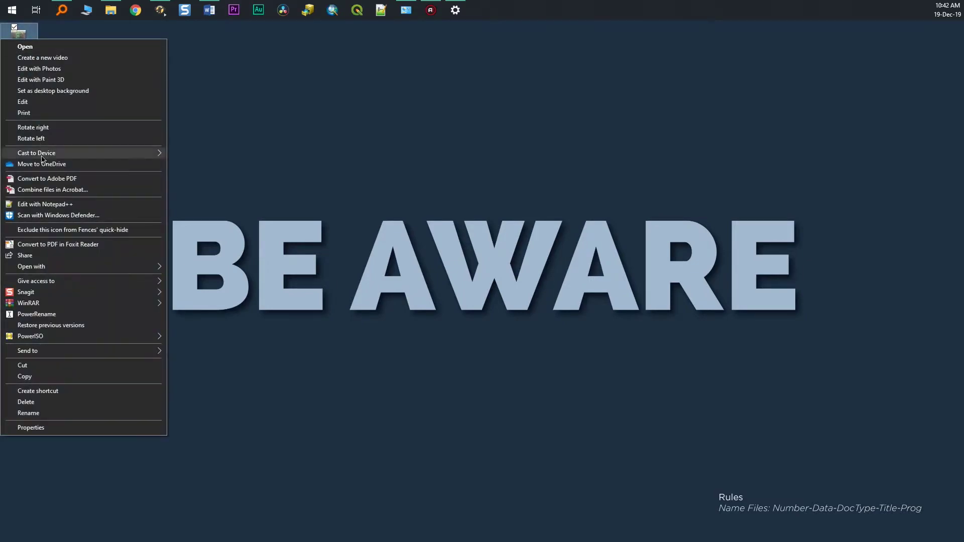
left_click(41, 429)
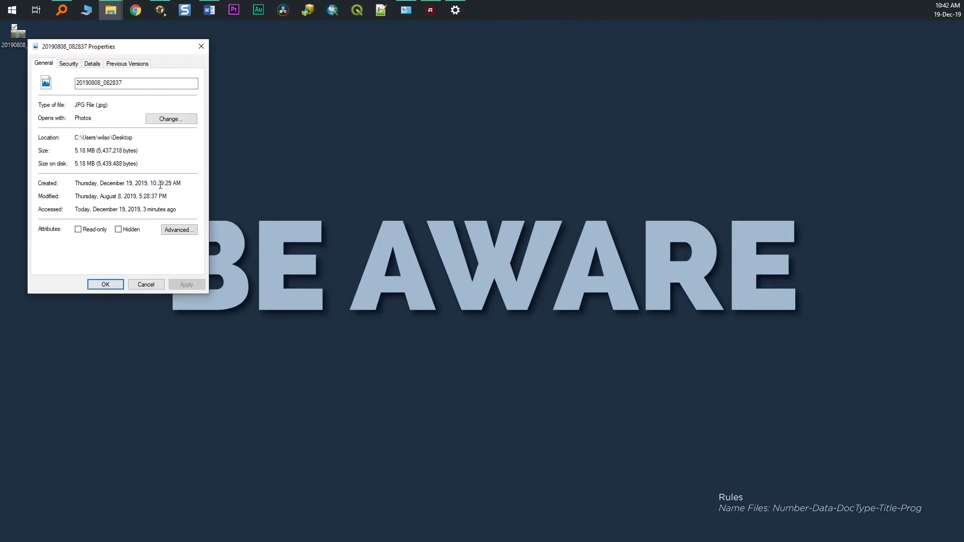
left_click_drag(96, 49, 378, 70)
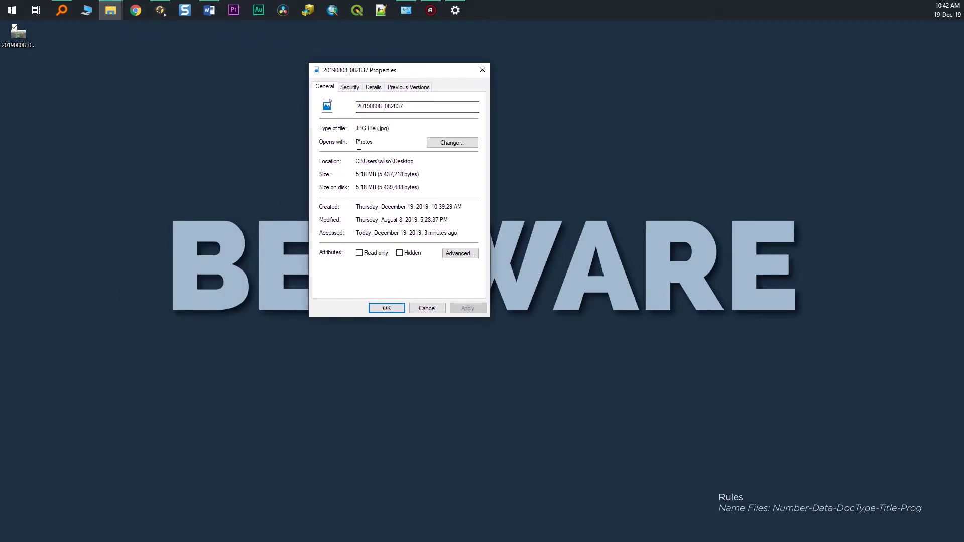
Step: Review the apps available for .jpg files and keep Photos as the opener
left_click(453, 143)
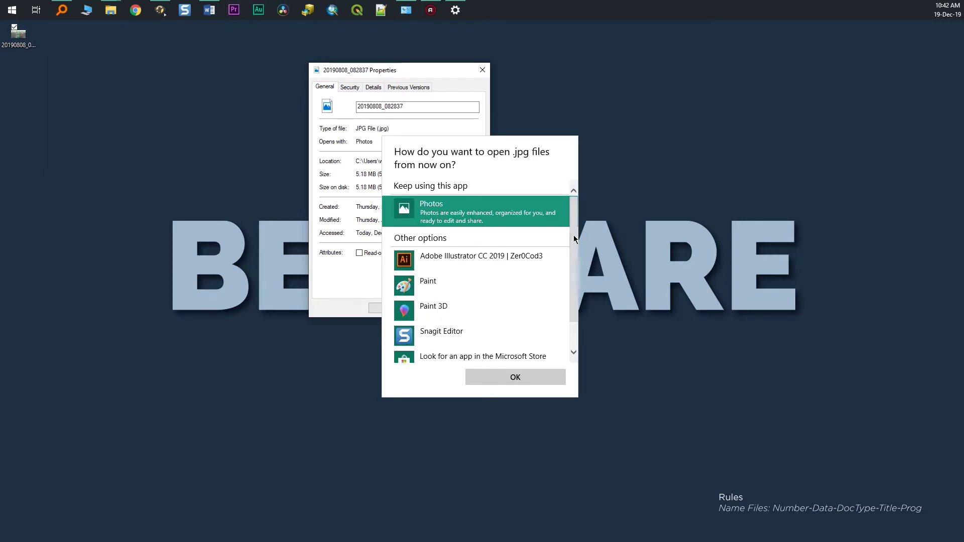
left_click_drag(574, 235, 575, 279)
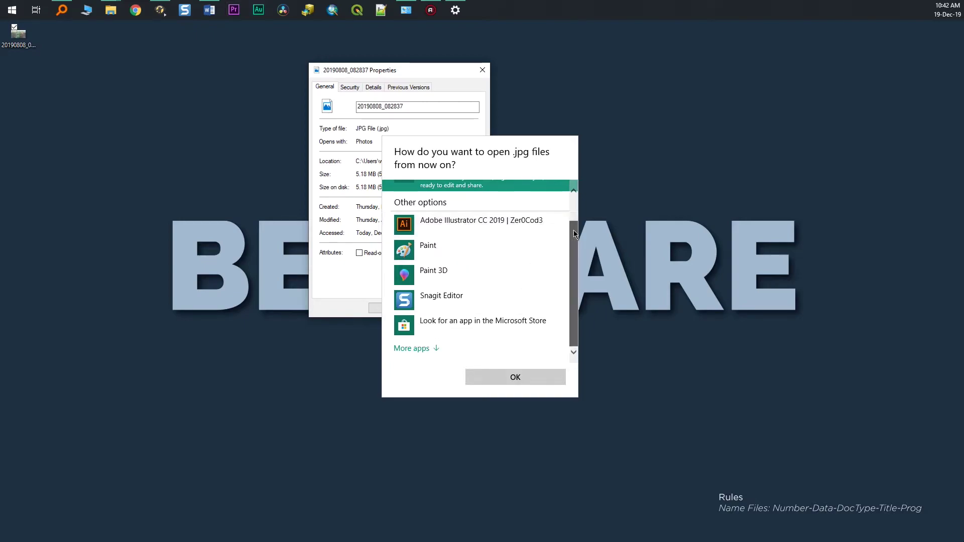
scroll(574, 230, "up", 2)
left_click(517, 377)
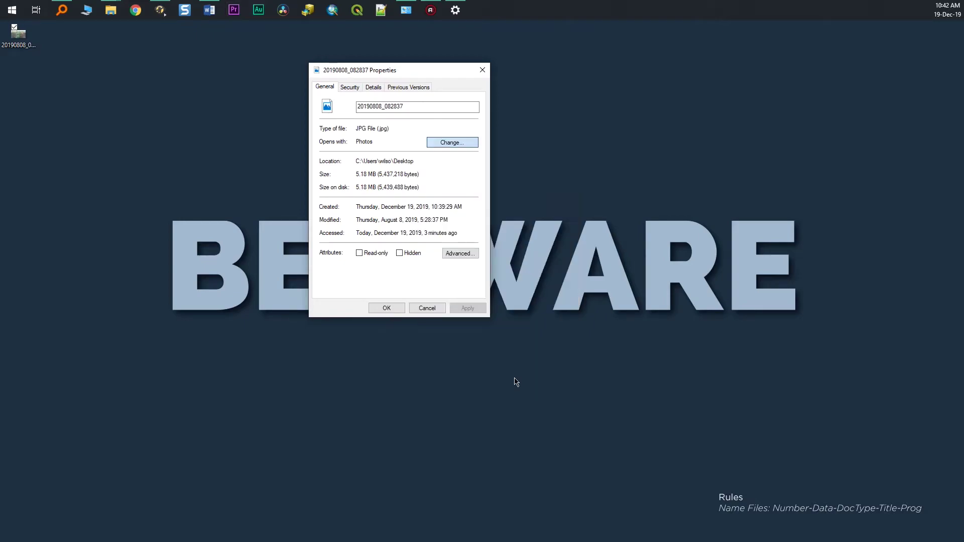
Step: Cancel the Properties dialog unchanged and go to Settings' Apps & features page
left_click(420, 310)
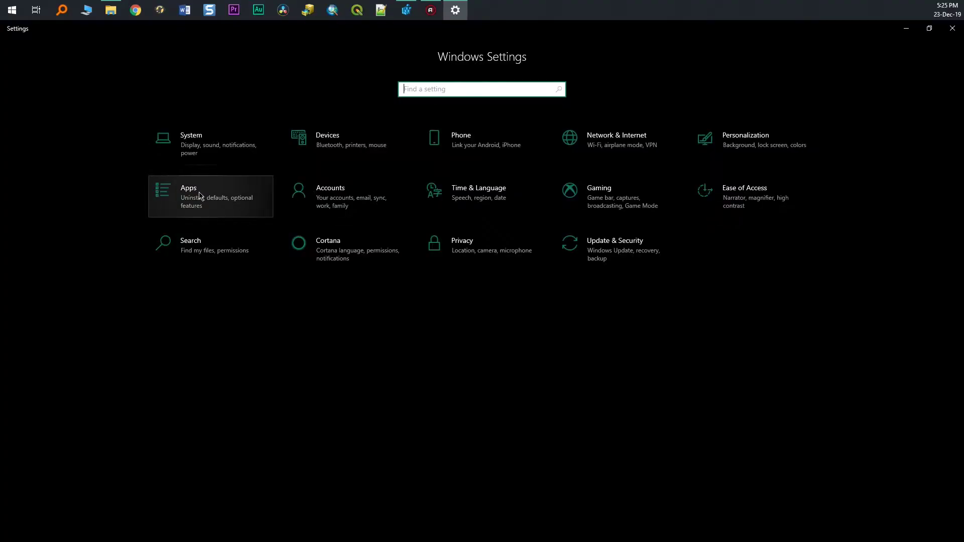
left_click(200, 195)
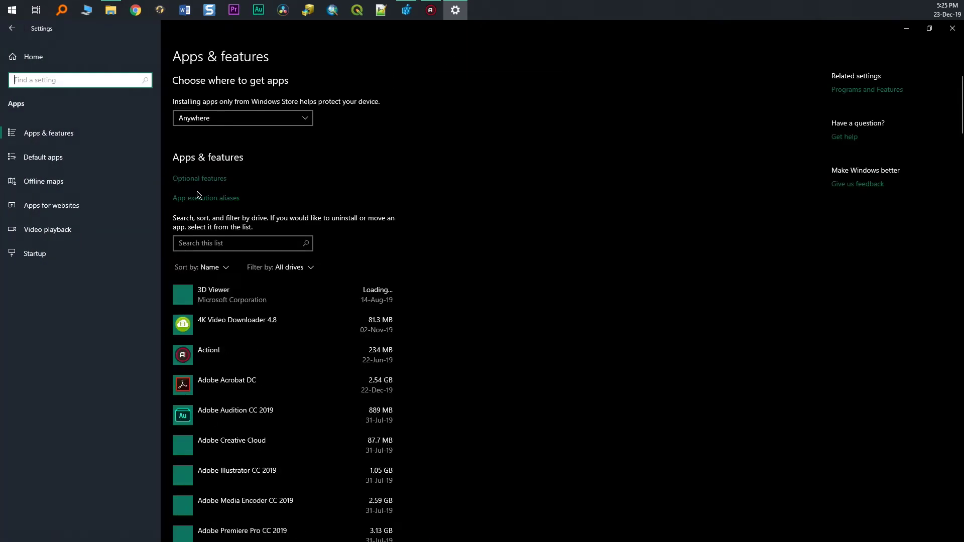
Step: Check the Default apps photo viewer choices: Photos, Illustrator, Paint, Paint 3D, no Windows Photo Viewer
left_click(51, 159)
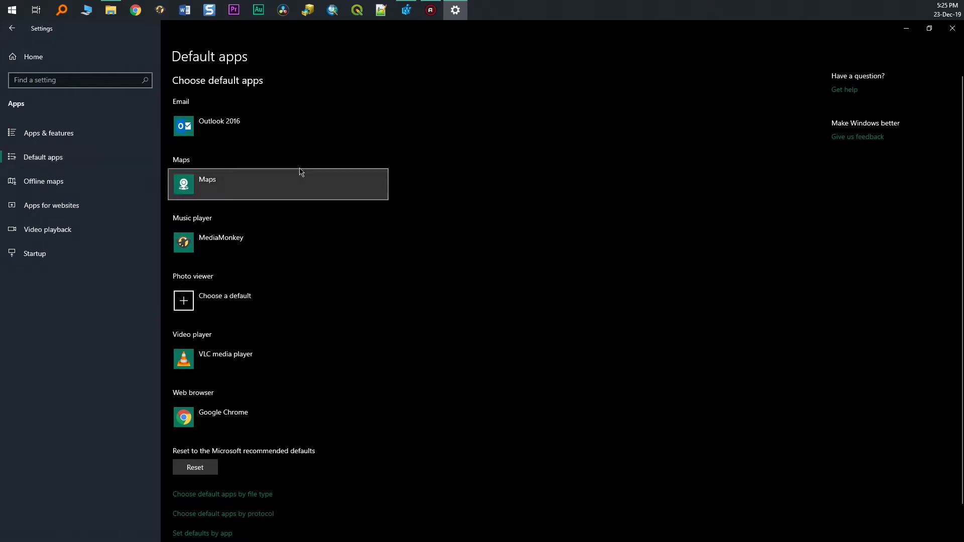
left_click(307, 300)
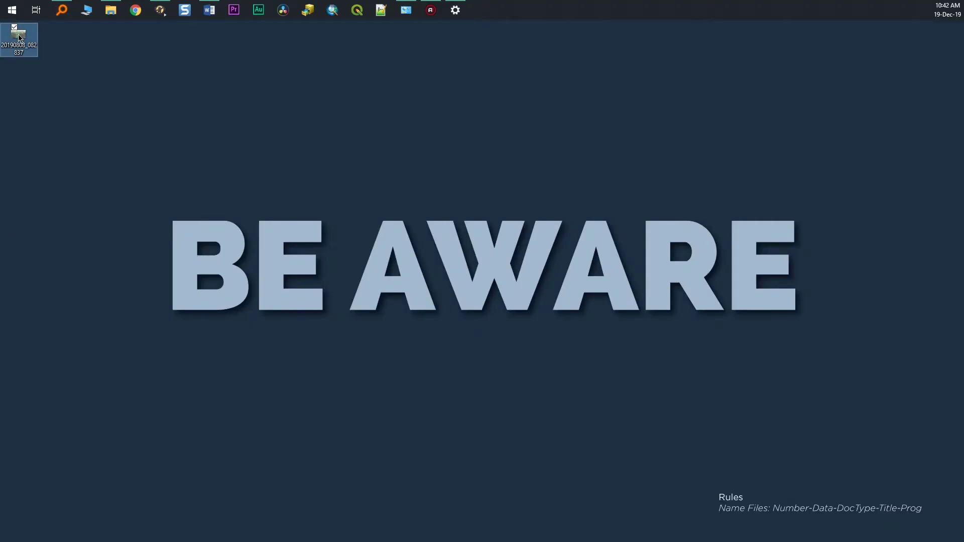
Step: Search the photo's Open with > Choose another app list for Windows Photo Viewer, which is missing
right_click(19, 36)
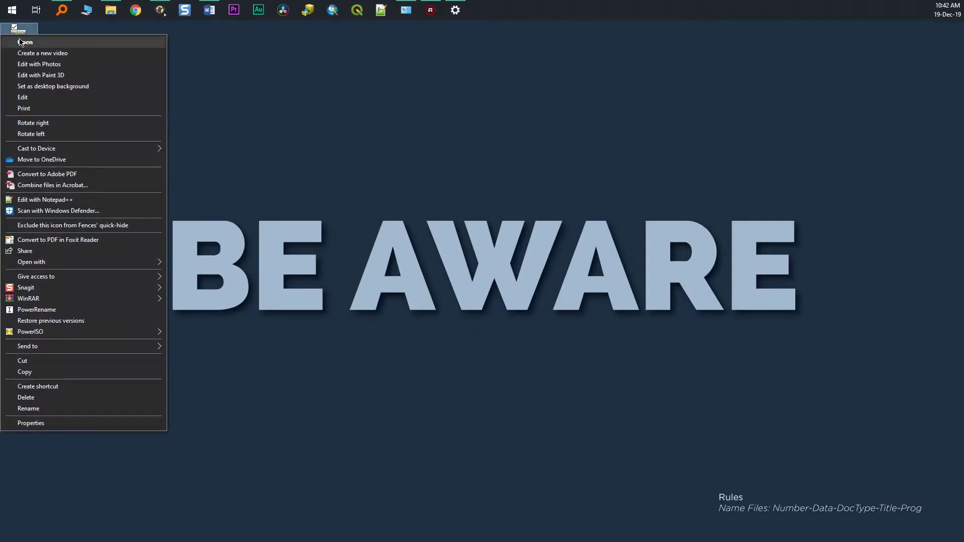
mouse_move(24, 265)
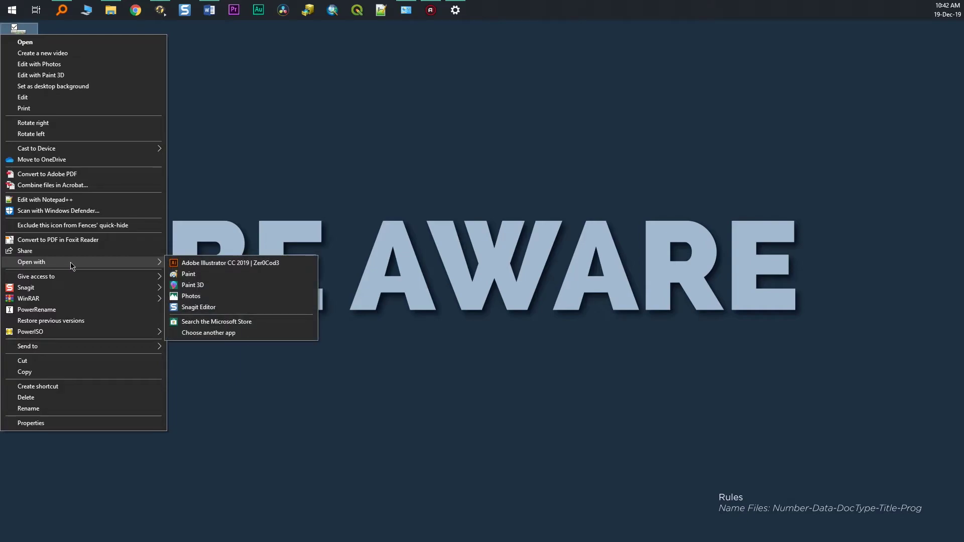
left_click(213, 334)
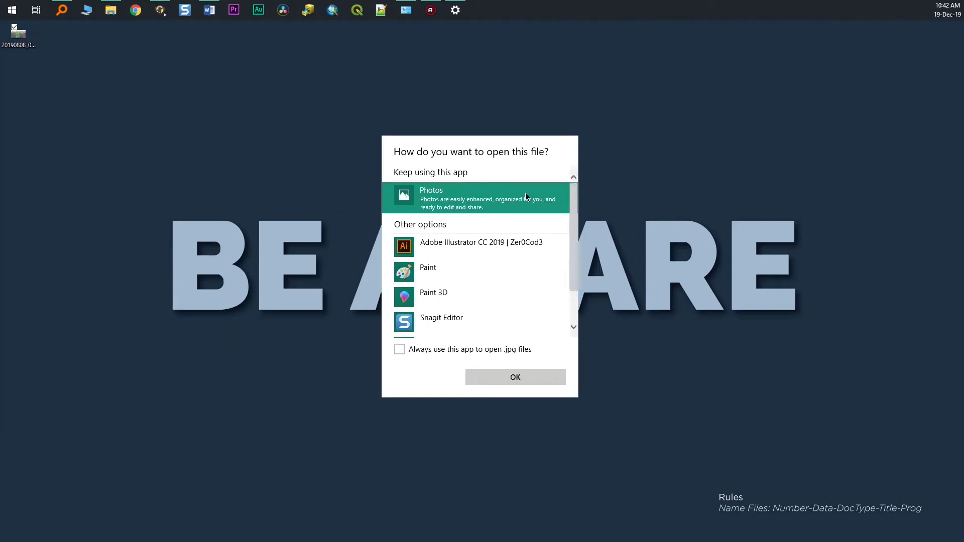
left_click_drag(576, 213, 577, 273)
scroll(568, 236, "up", 2)
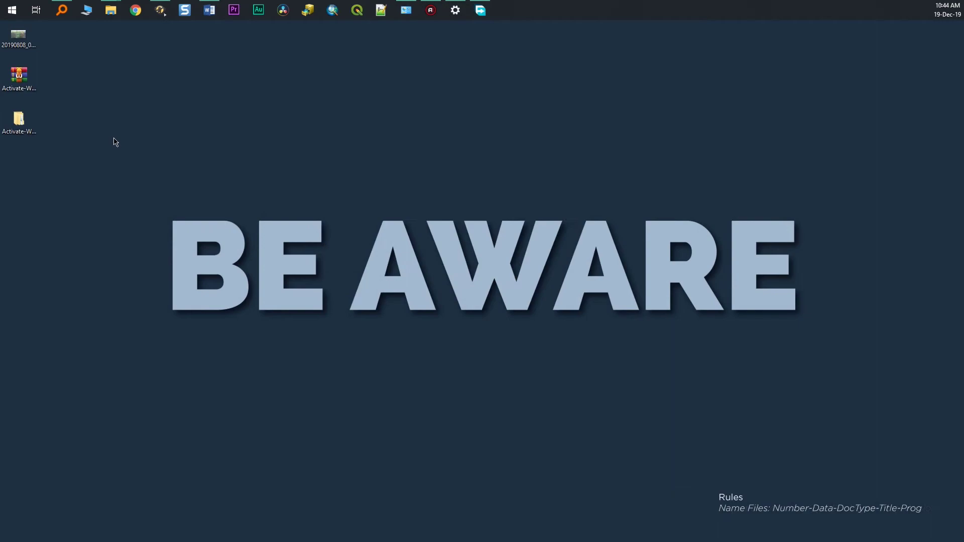
Step: Open the inner Activate-Windows-Photo-Viewer-on-Windows-10 folder and select the Activate .reg file
double_click(20, 124)
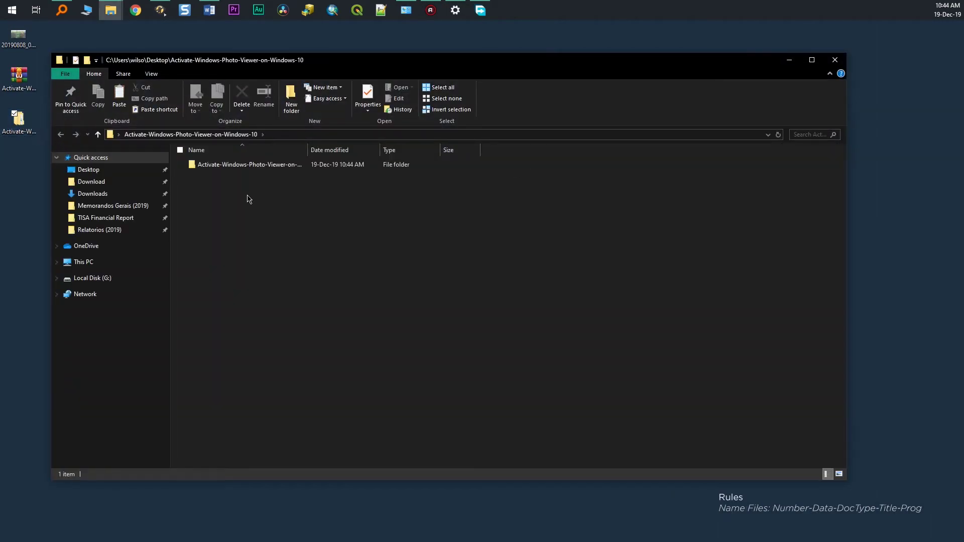
left_click(56, 157)
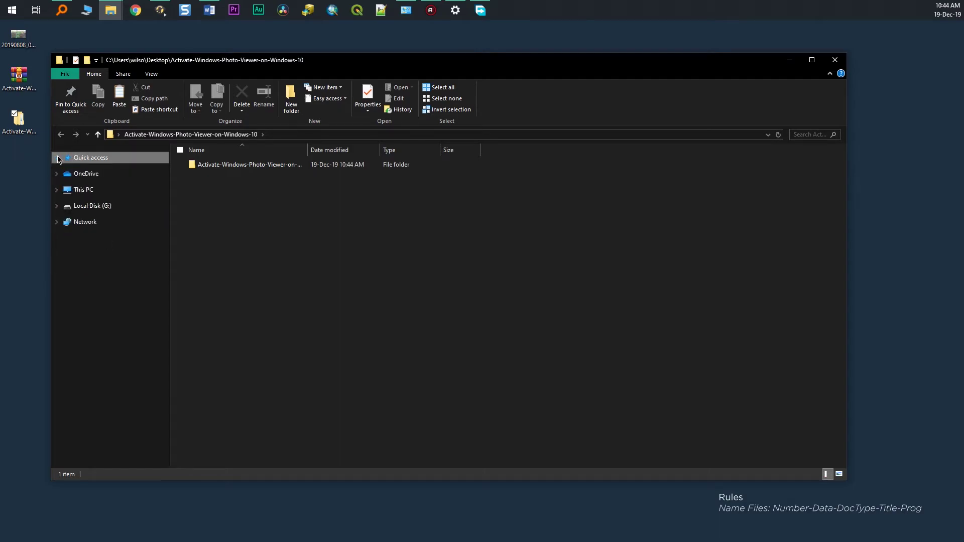
left_click(226, 169)
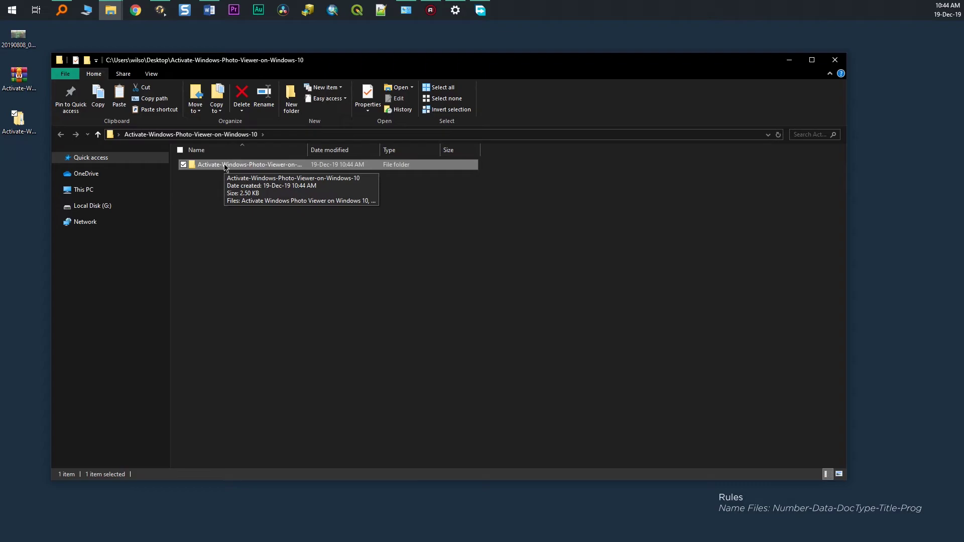
double_click(225, 168)
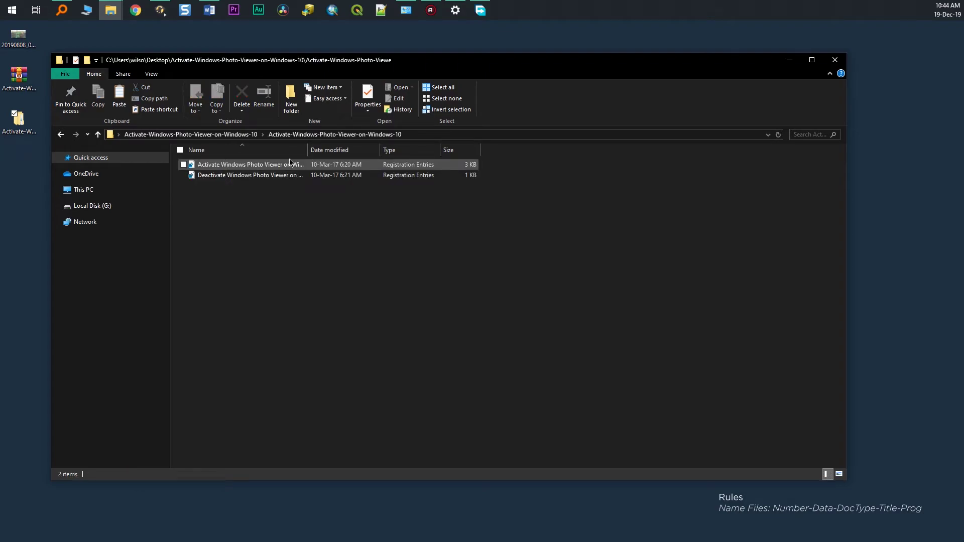
double_click(308, 150)
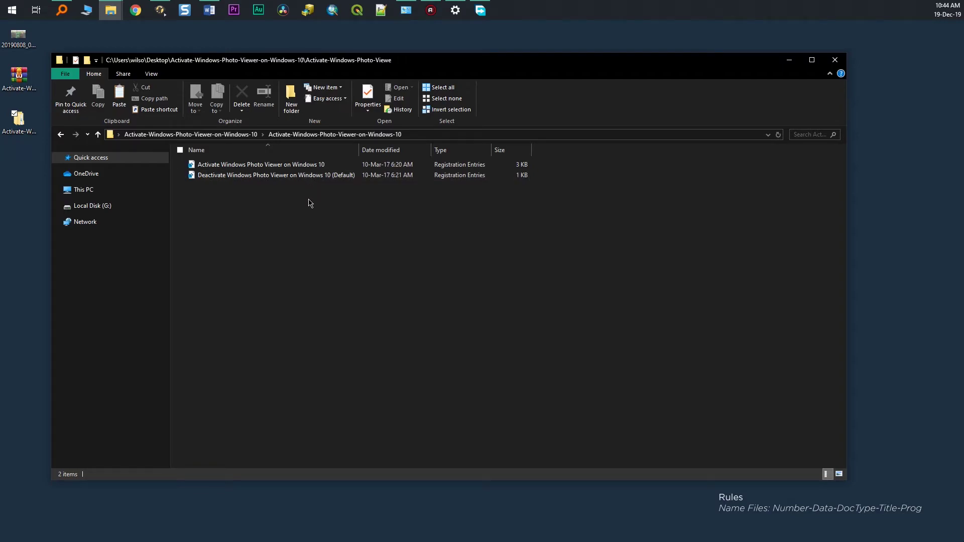
left_click(277, 166)
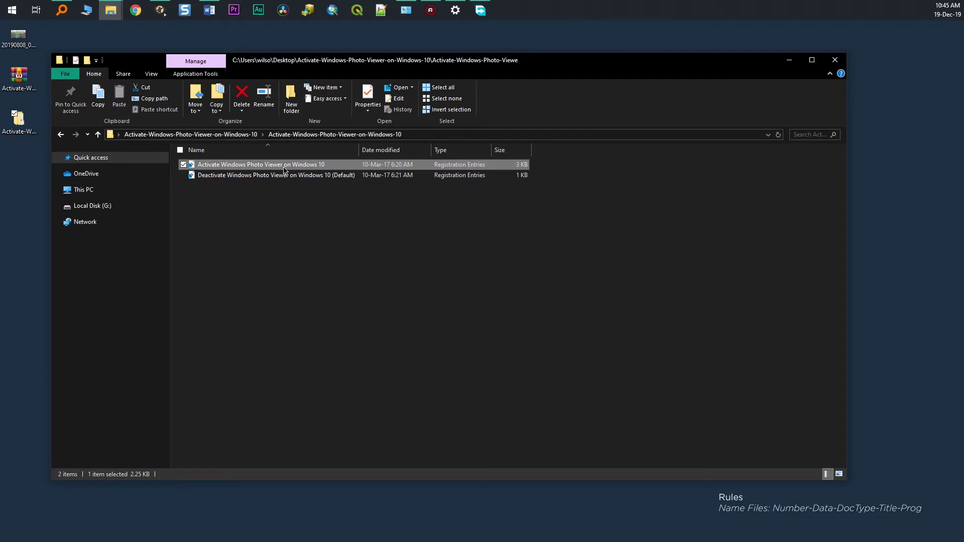
Step: Import 'Activate Windows Photo Viewer on Windows 10.reg' into the registry, then minimize the folder window
double_click(221, 165)
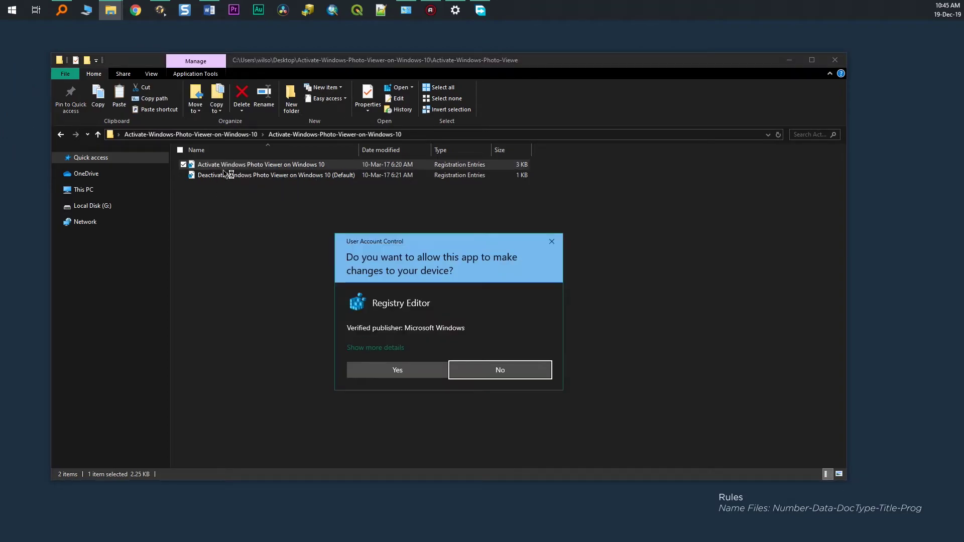
left_click(397, 372)
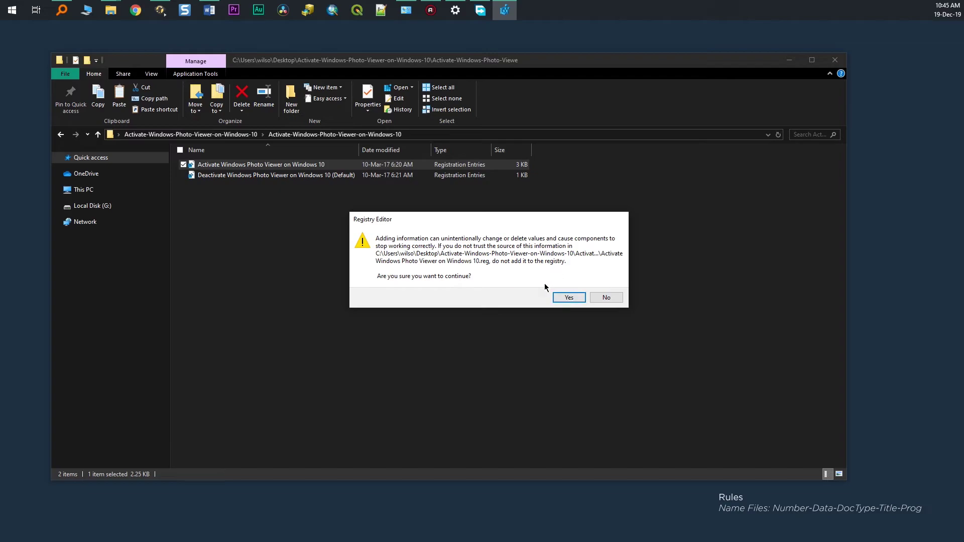
left_click(564, 300)
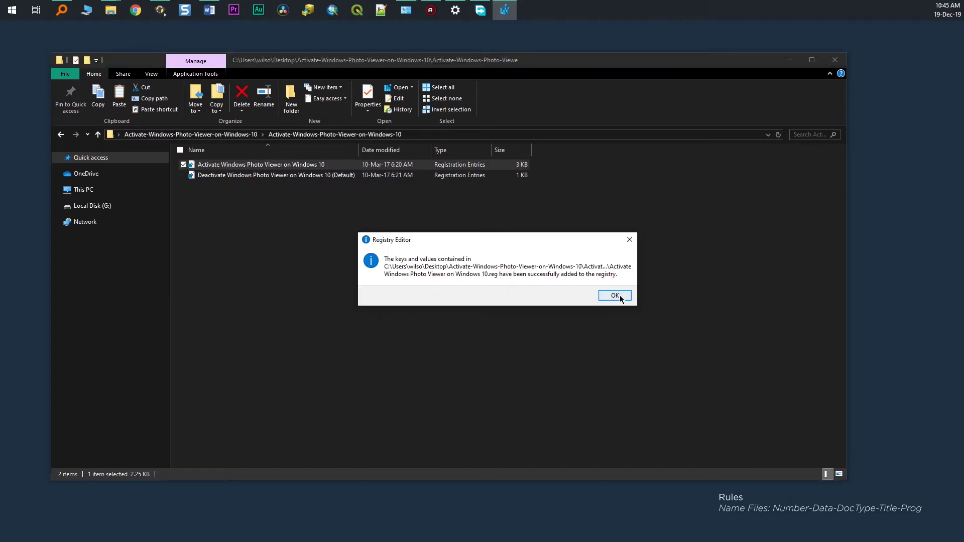
left_click(615, 296)
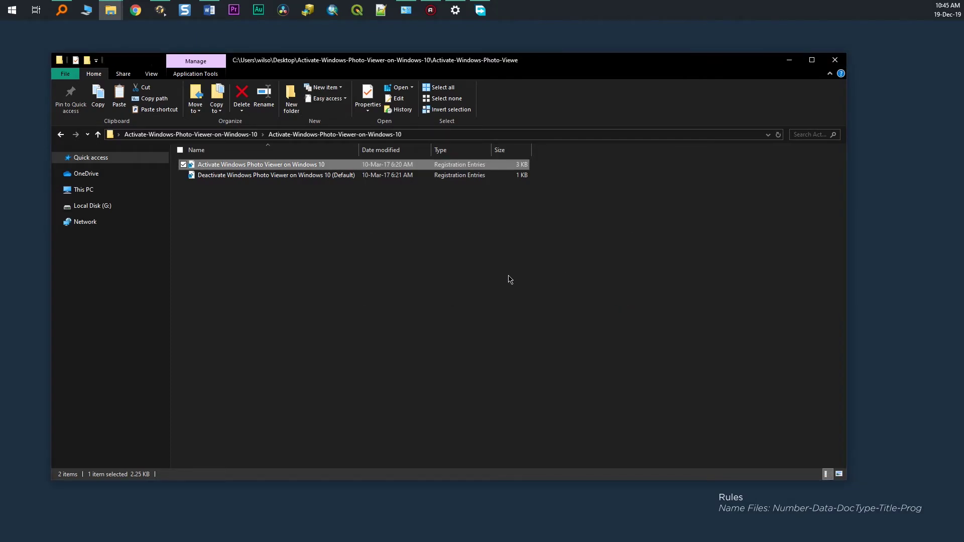
left_click(790, 61)
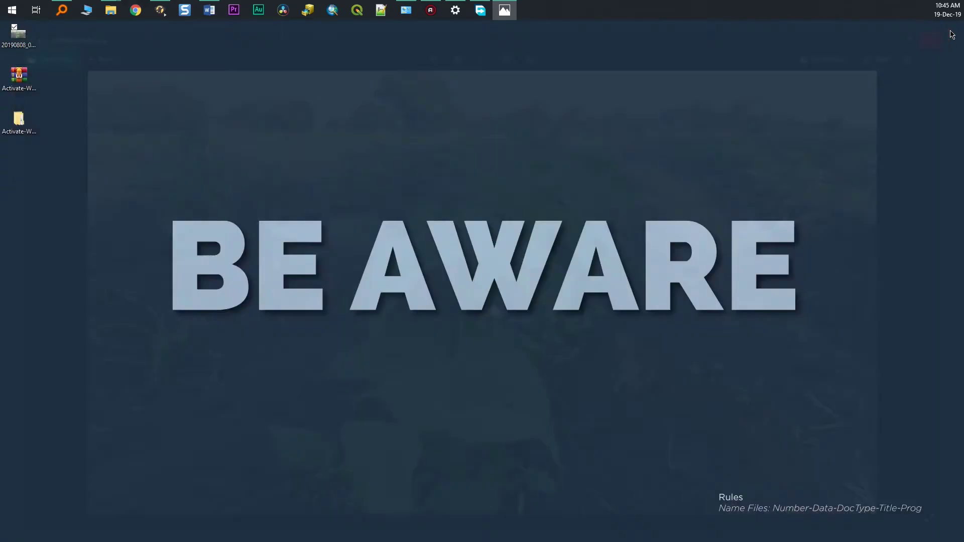
Step: Pick Windows Photo Viewer from the photo's Open with > Choose another app list
right_click(25, 40)
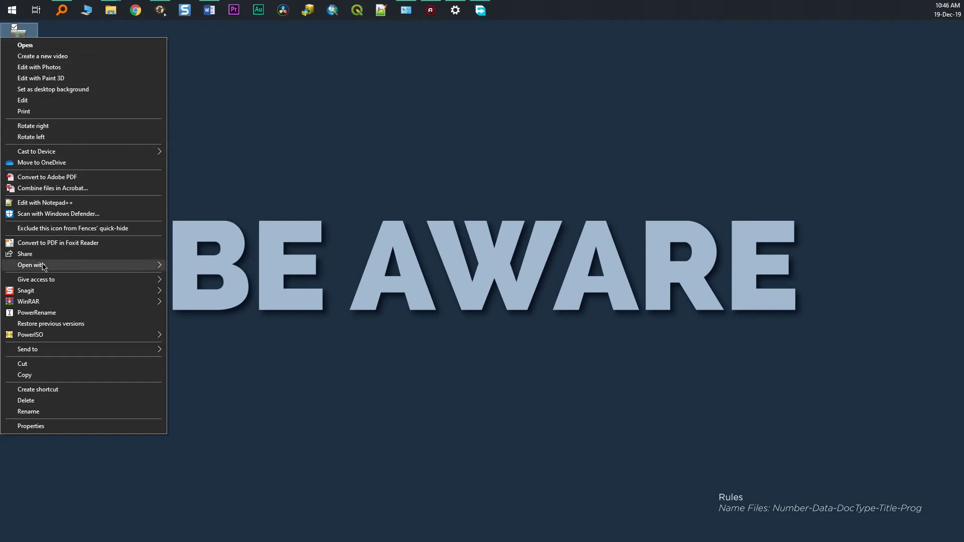
mouse_move(46, 268)
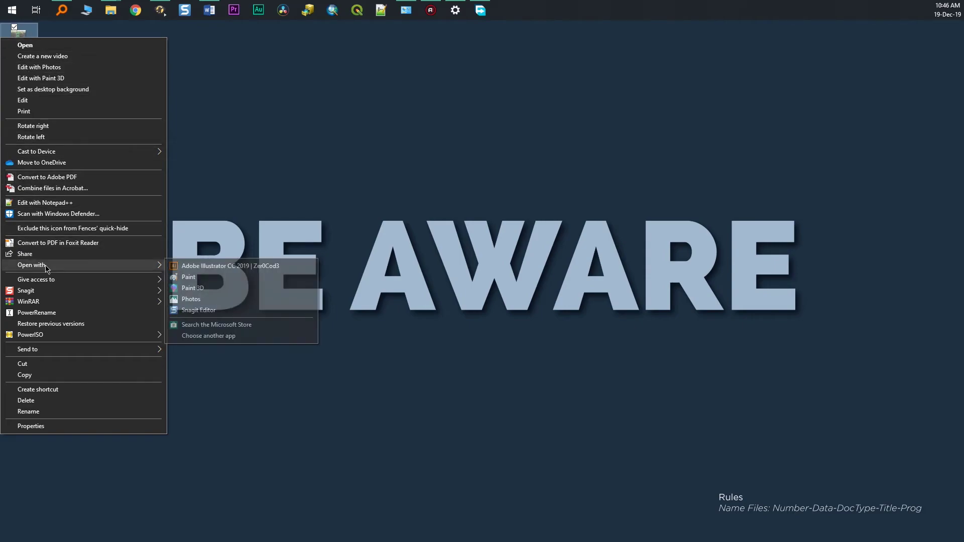
left_click(208, 335)
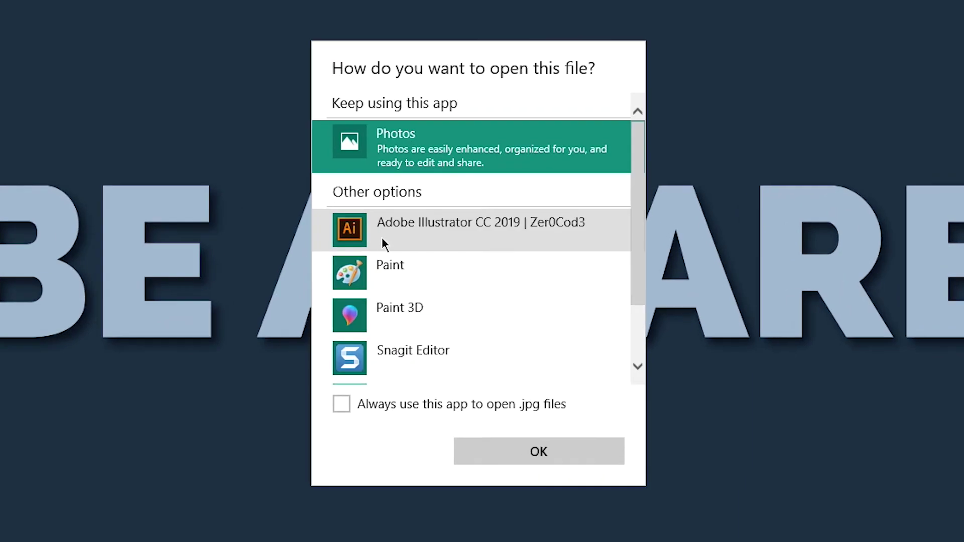
scroll(456, 215, "down", 2)
scroll(458, 216, "up", 2)
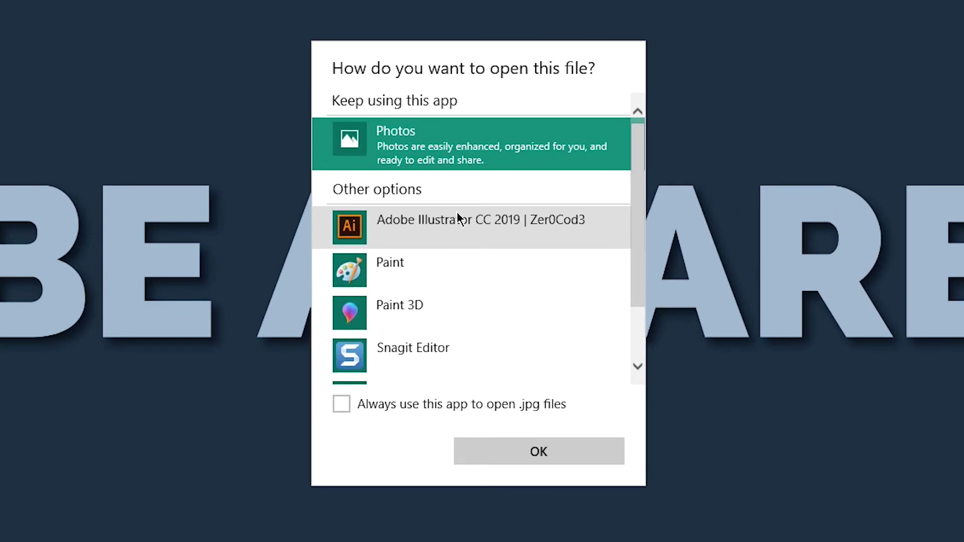
scroll(459, 217, "down", 2)
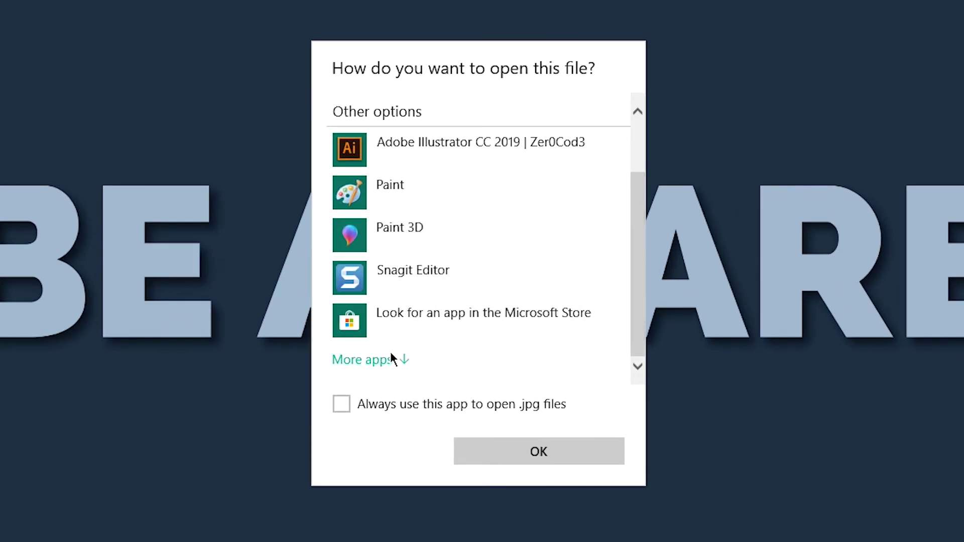
scroll(391, 364, "up", 1)
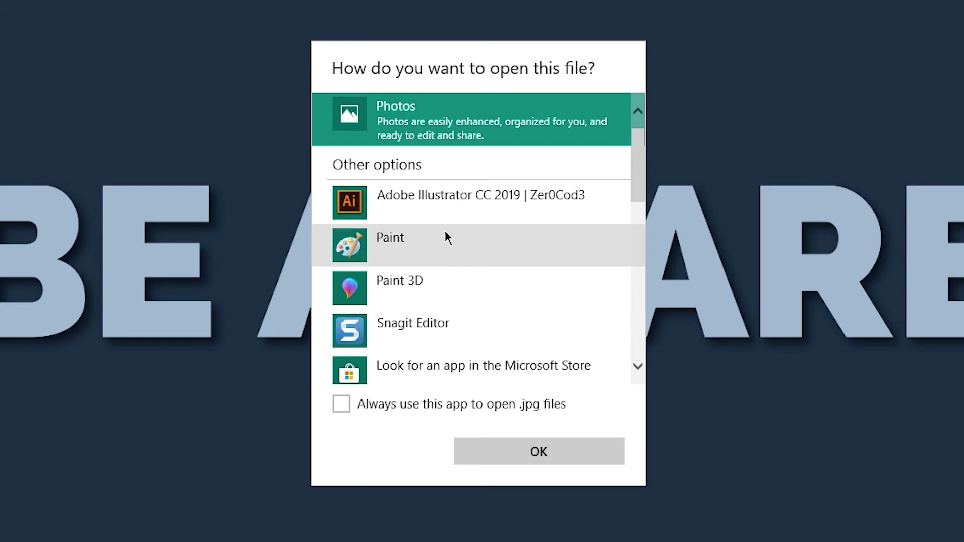
scroll(445, 237, "down", 7)
scroll(465, 231, "down", 6)
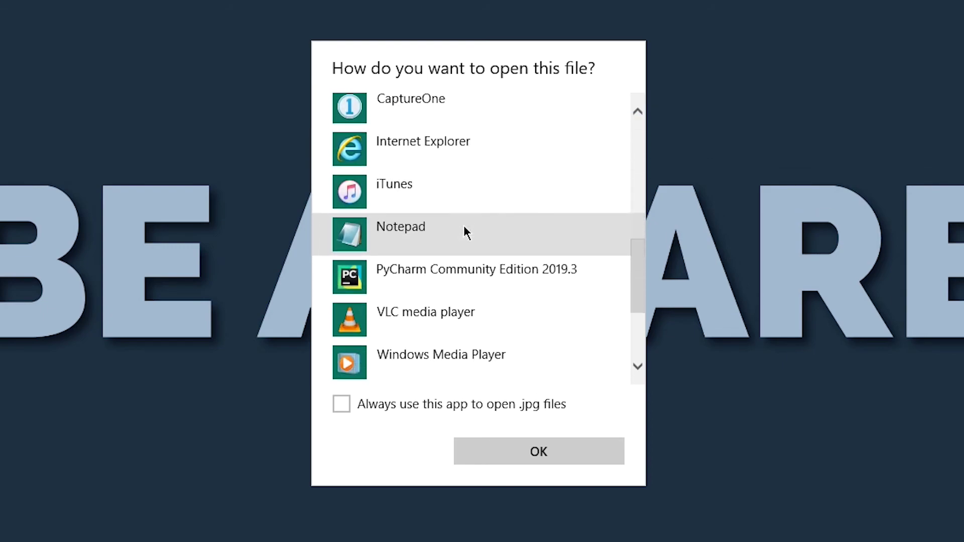
scroll(464, 230, "down", 1)
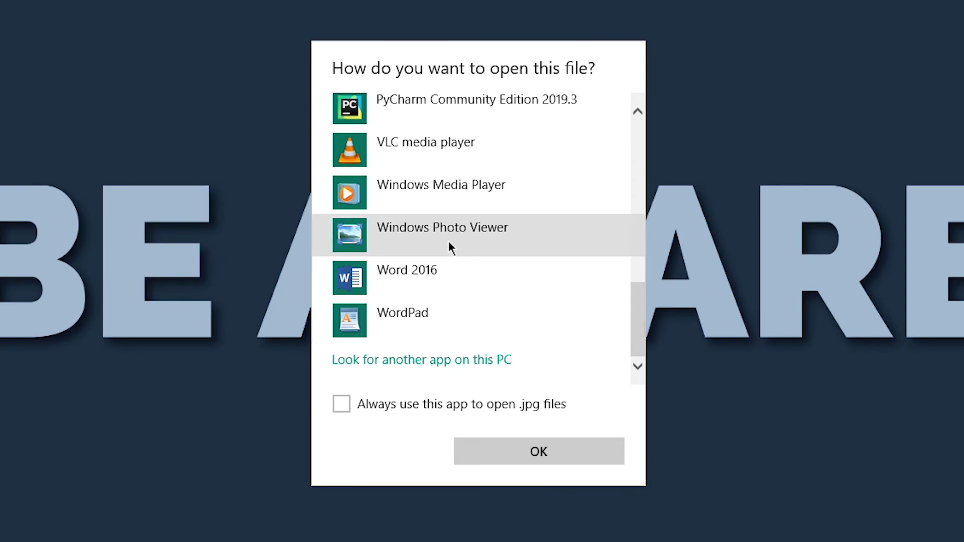
left_click(405, 231)
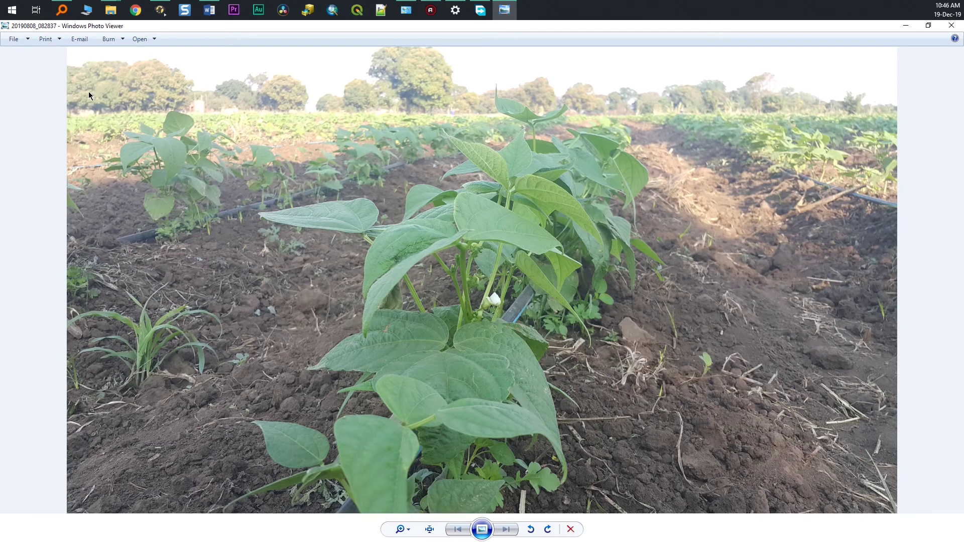
Step: Close Windows Photo Viewer after viewing the bean plant photo
left_click(950, 28)
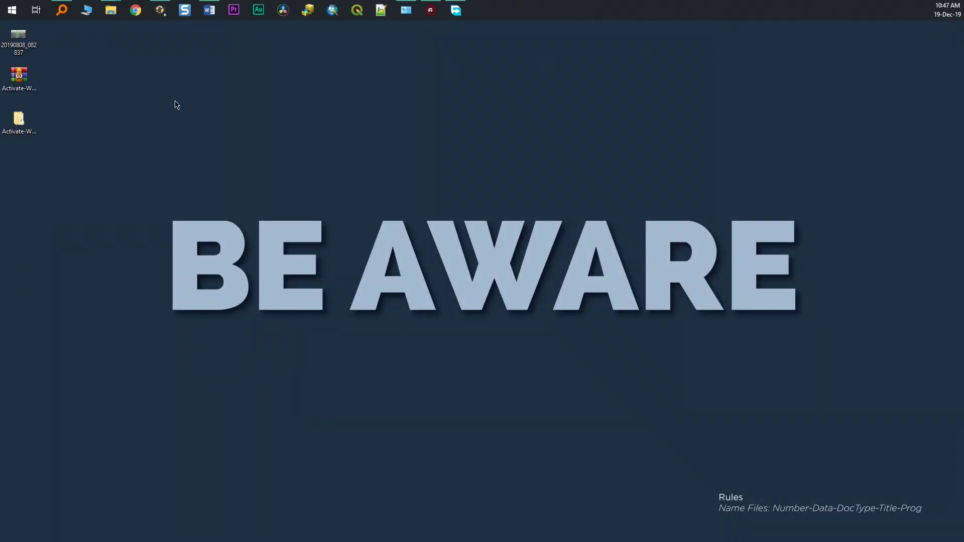
left_click(25, 36)
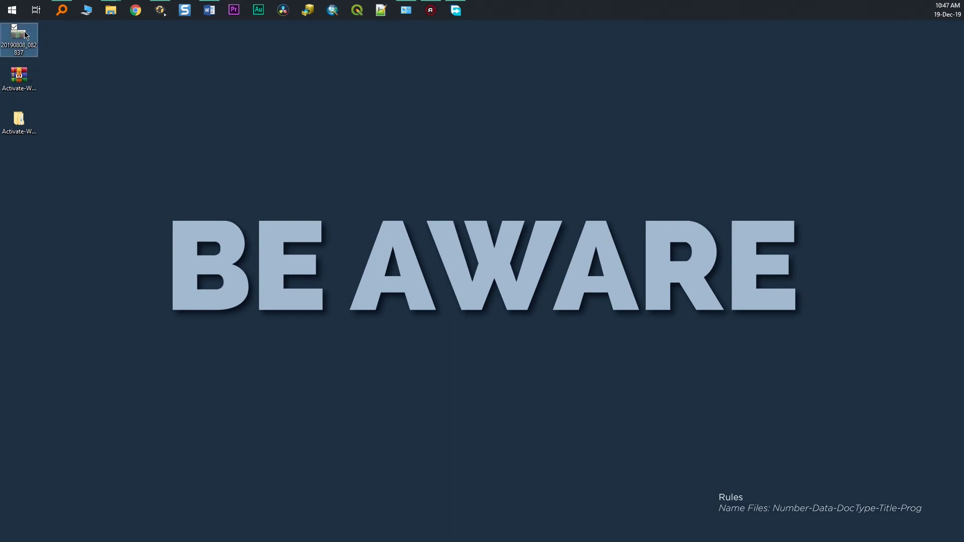
right_click(26, 36)
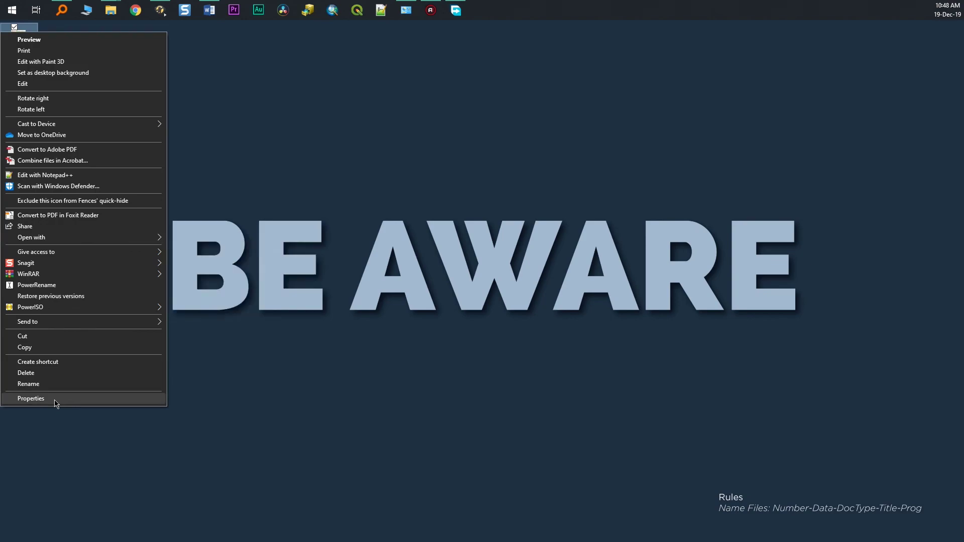
left_click(32, 399)
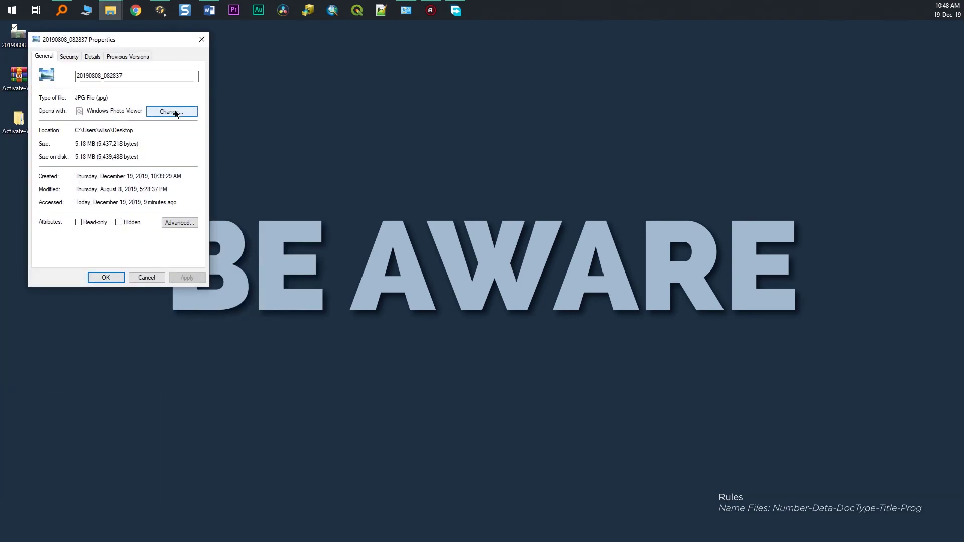
left_click(175, 111)
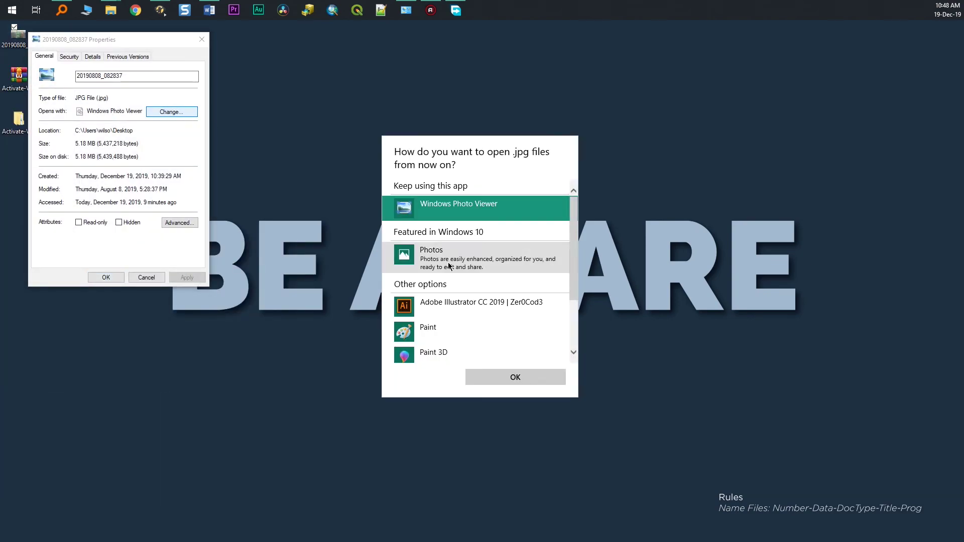
scroll(463, 219, "down", 2)
scroll(463, 220, "up", 2)
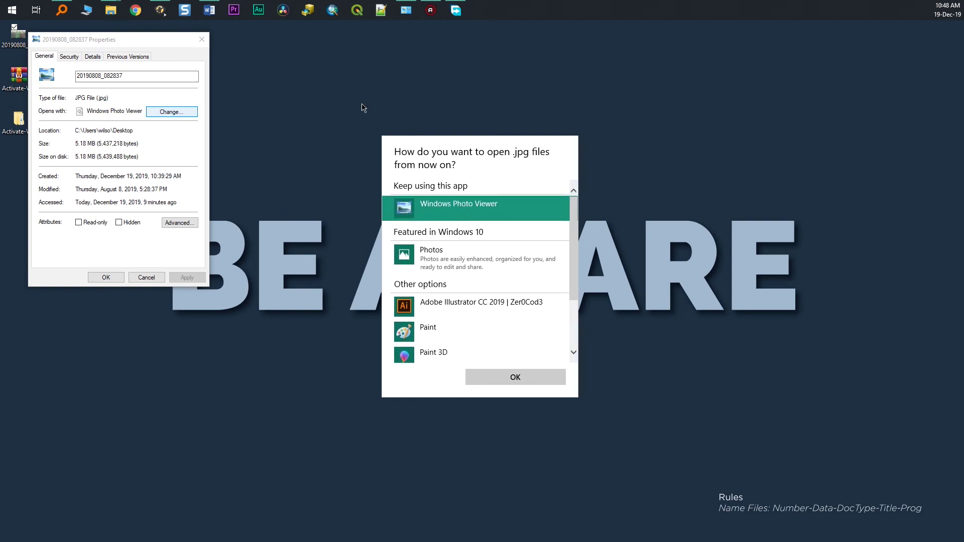
left_click(135, 277)
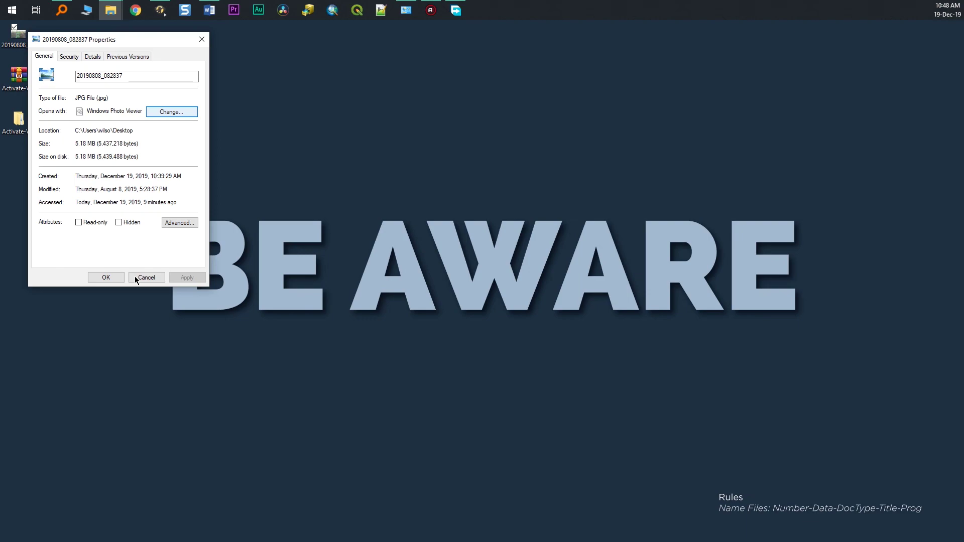
left_click(137, 277)
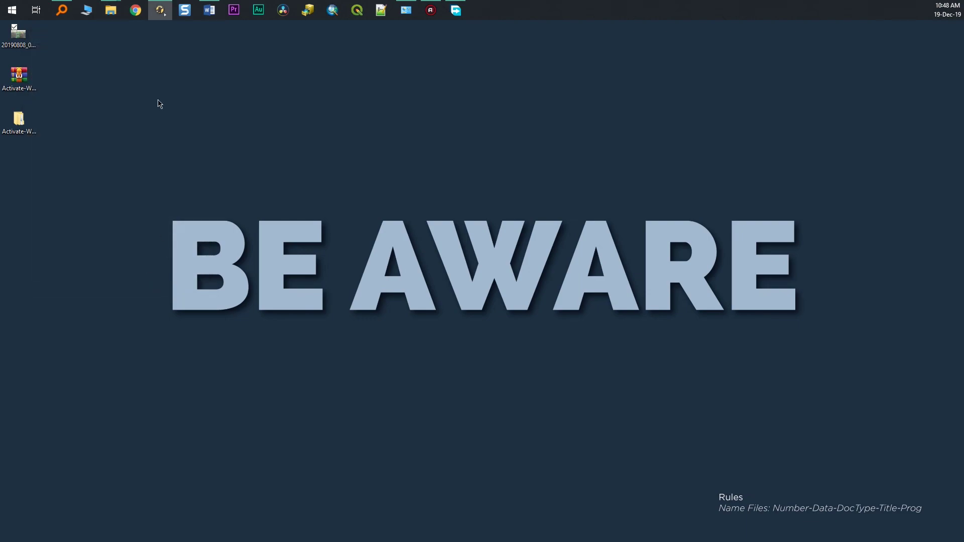
right_click(220, 70)
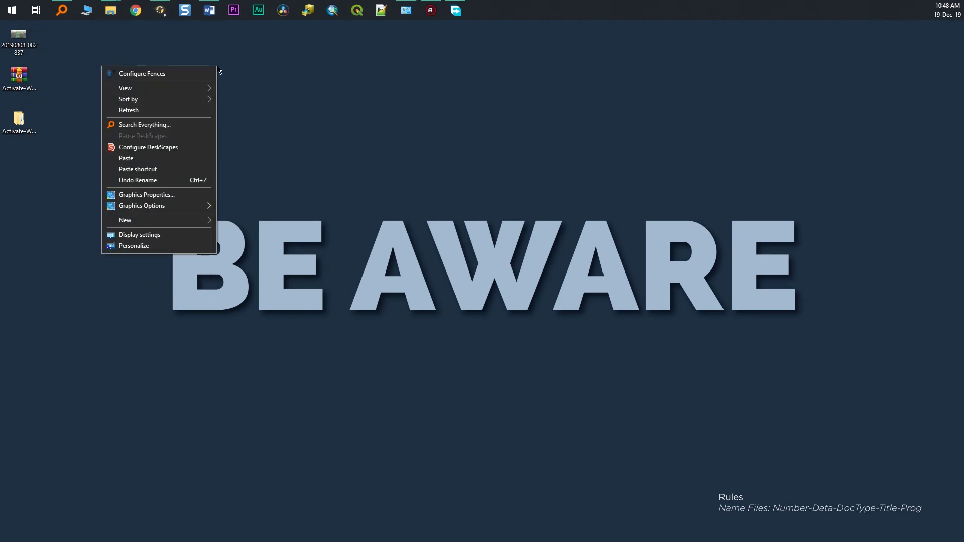
left_click(184, 110)
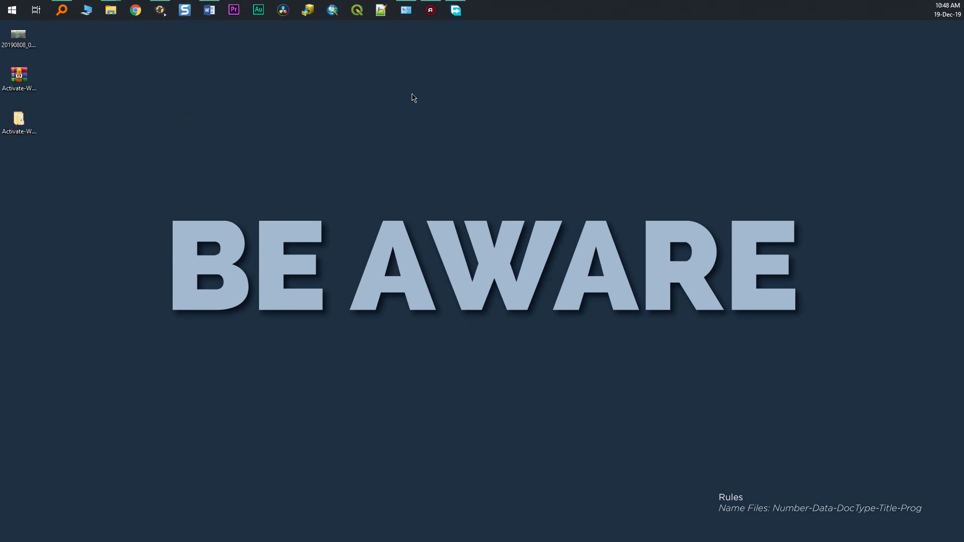